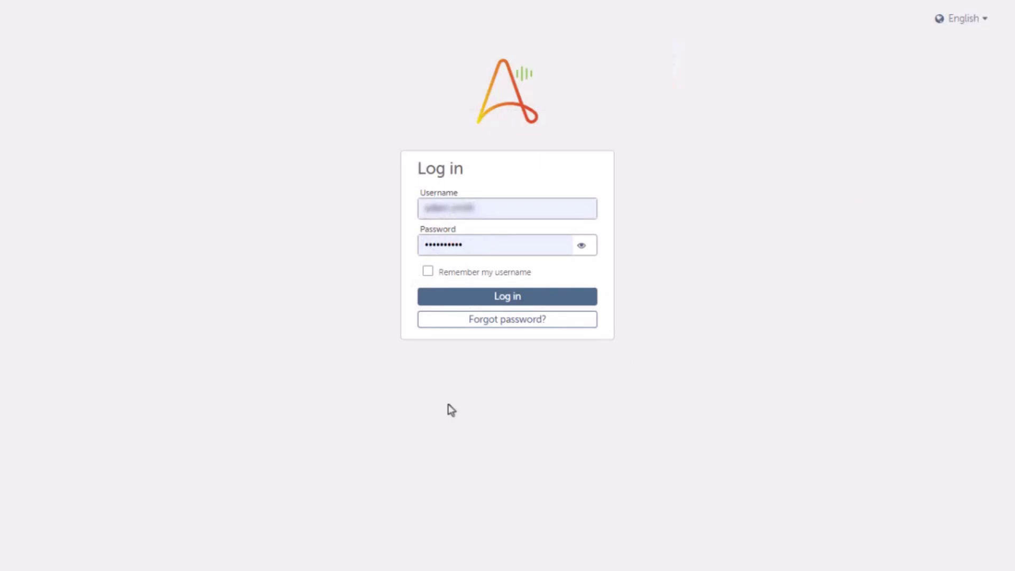
- Log in to AARI and create a managed application named Microsoft Teams
{"action": "left_click", "coordinate": [475, 304]}
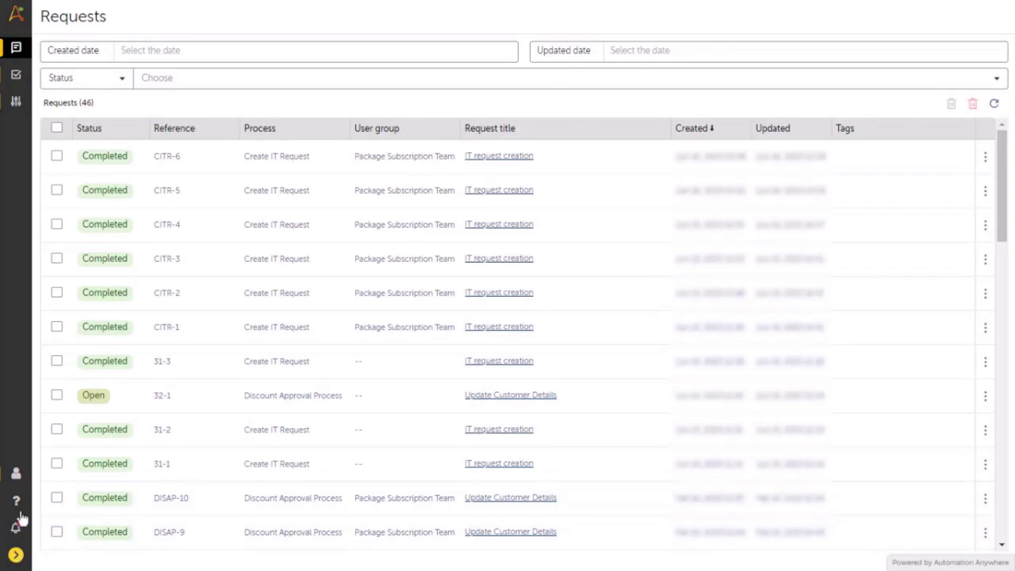
{"action": "left_click", "coordinate": [16, 555]}
{"action": "left_click", "coordinate": [64, 183]}
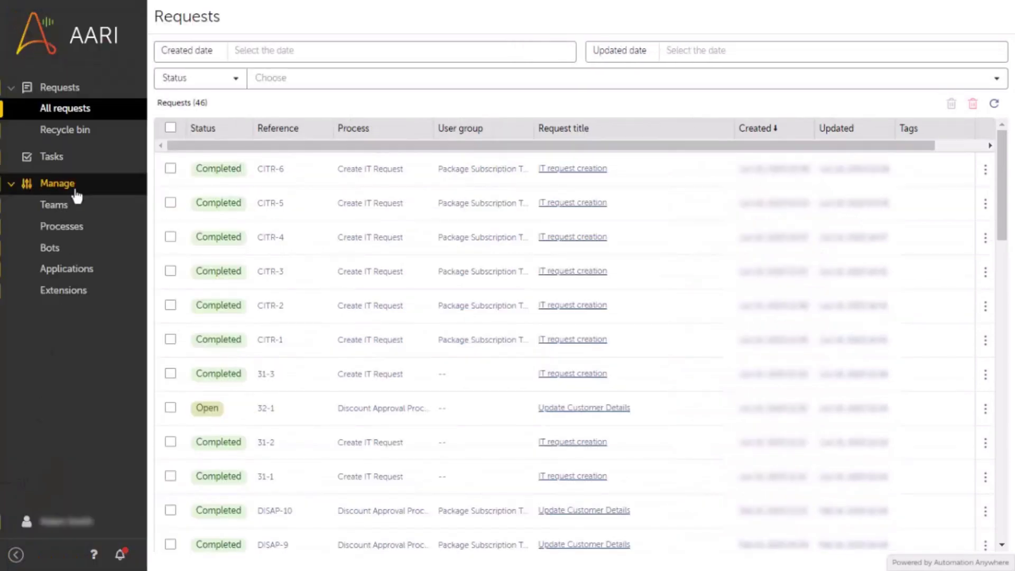
{"action": "left_click", "coordinate": [80, 270]}
{"action": "left_click", "coordinate": [934, 22]}
{"action": "type", "text": "Microsoft Teams"}
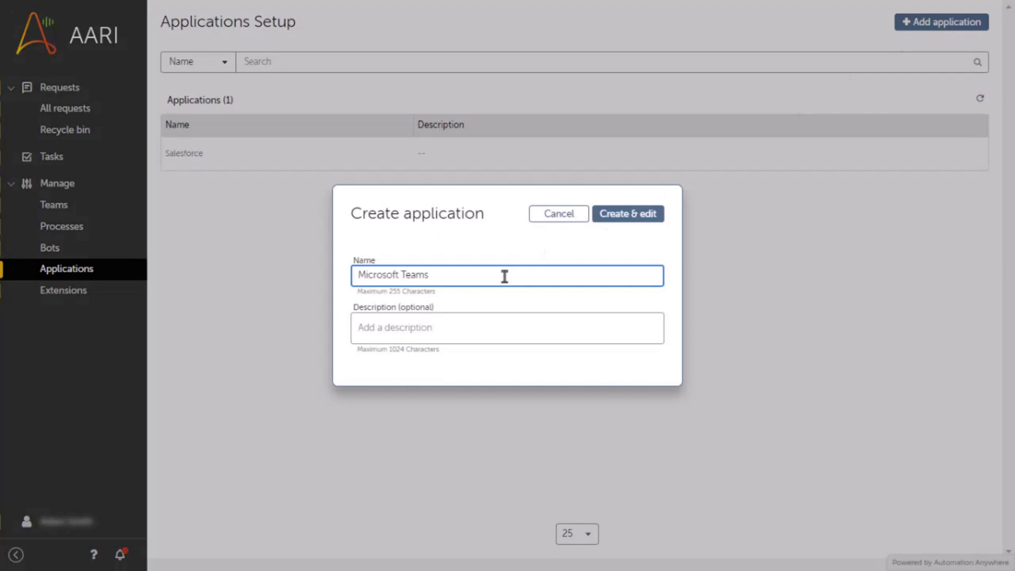
{"action": "left_click", "coordinate": [625, 219]}
- Add a widget named Microsoft Teams filtered by the BackOffice tag to the application and copy its embed code
{"action": "left_click", "coordinate": [213, 47]}
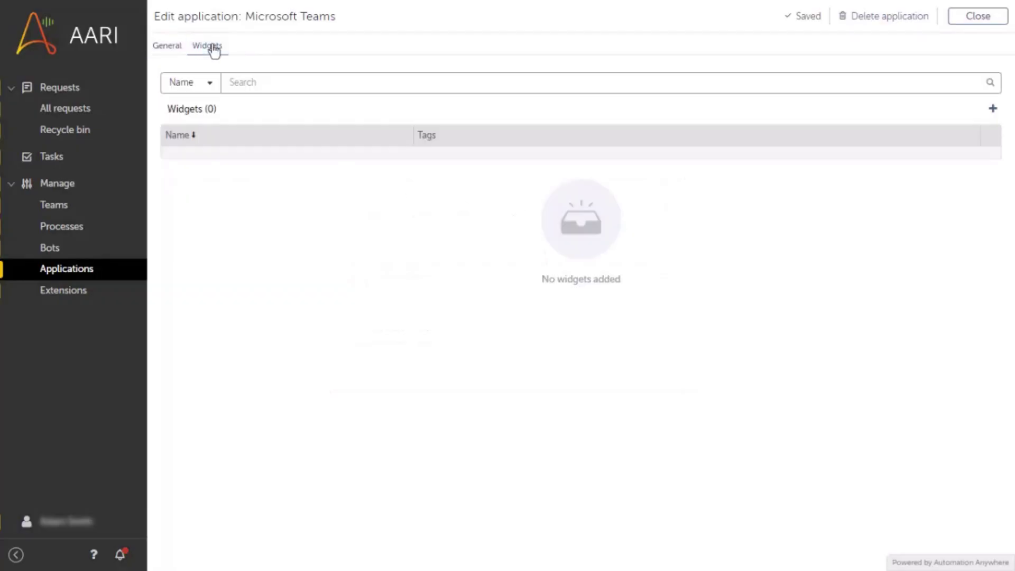
{"action": "left_click", "coordinate": [992, 109]}
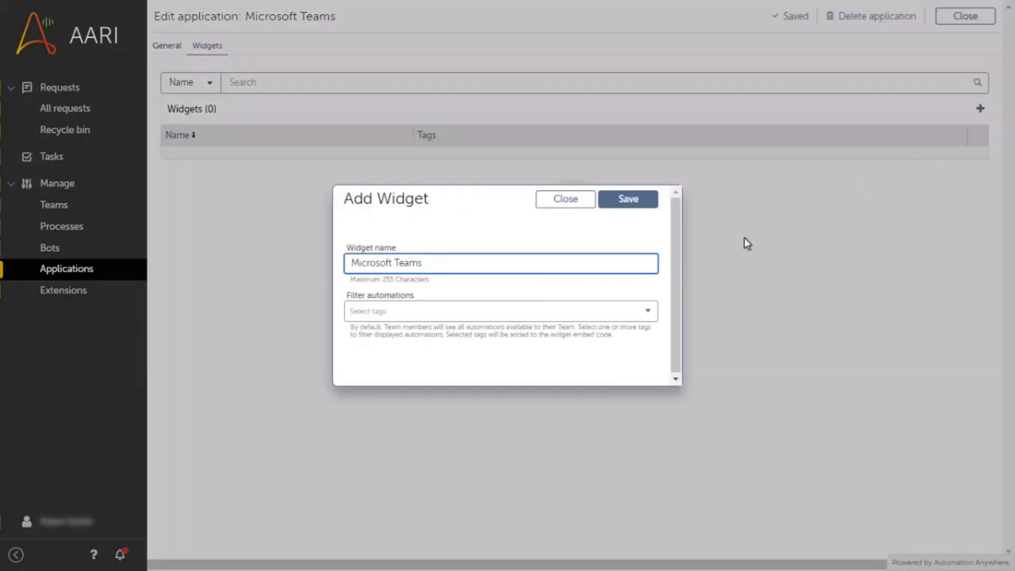
{"action": "left_click", "coordinate": [596, 311]}
{"action": "left_click", "coordinate": [392, 334]}
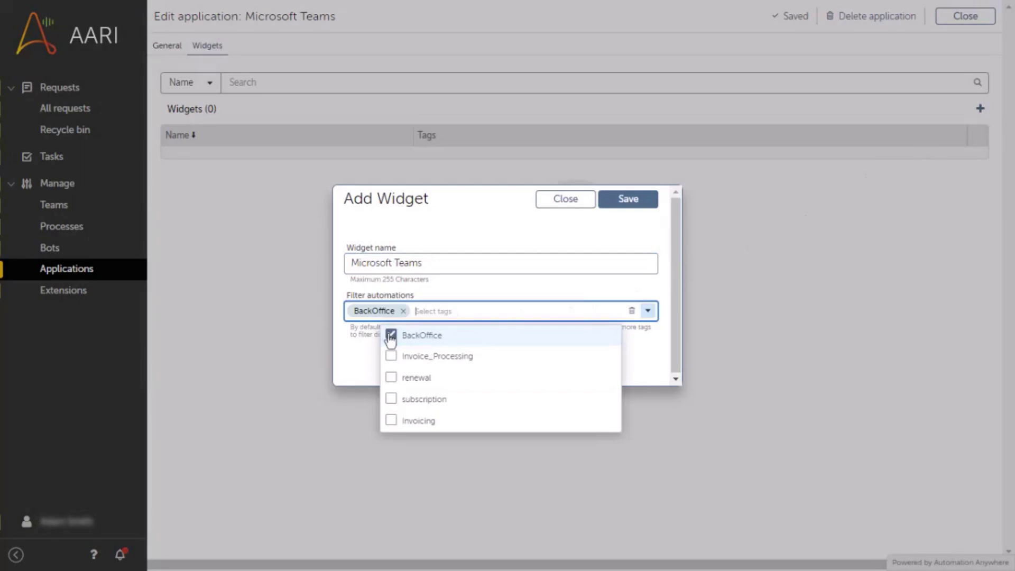
{"action": "left_click", "coordinate": [636, 211]}
{"action": "left_click", "coordinate": [931, 166]}
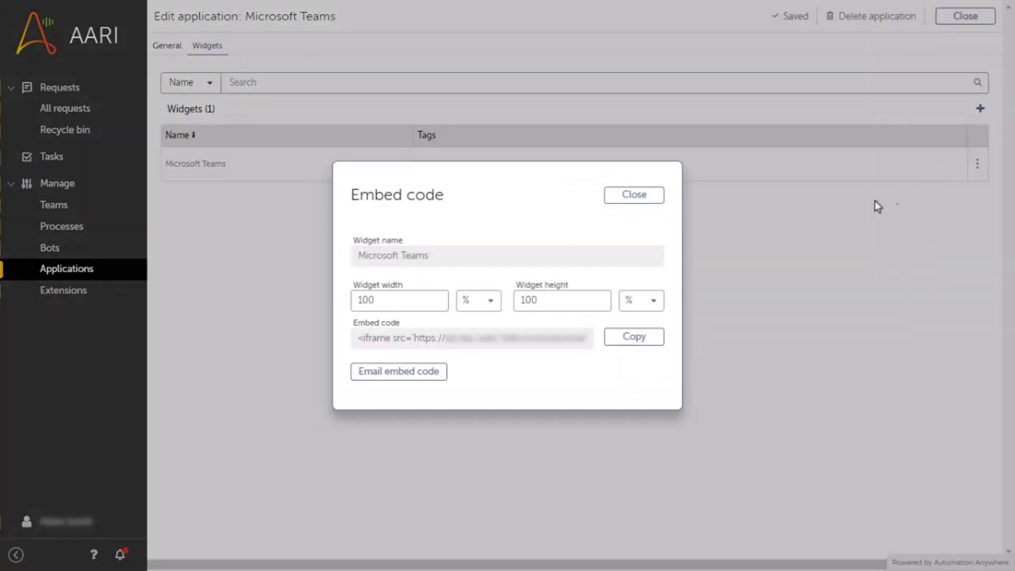
{"action": "left_click", "coordinate": [616, 344]}
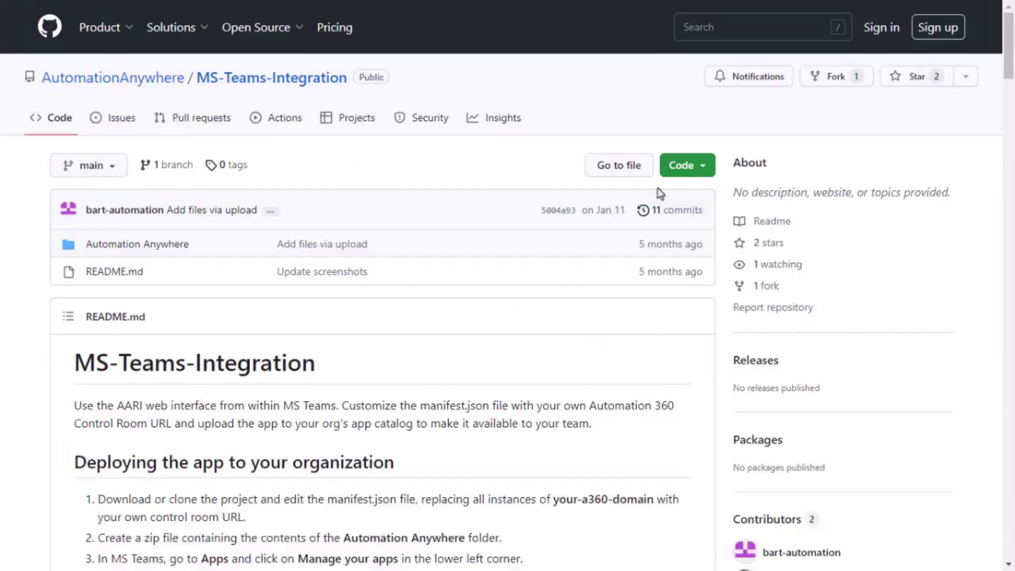
- Download the MS-Teams-Integration repository from GitHub as a ZIP and open the extracted Automation Anywhere folder in File Explorer
{"action": "left_click", "coordinate": [701, 167]}
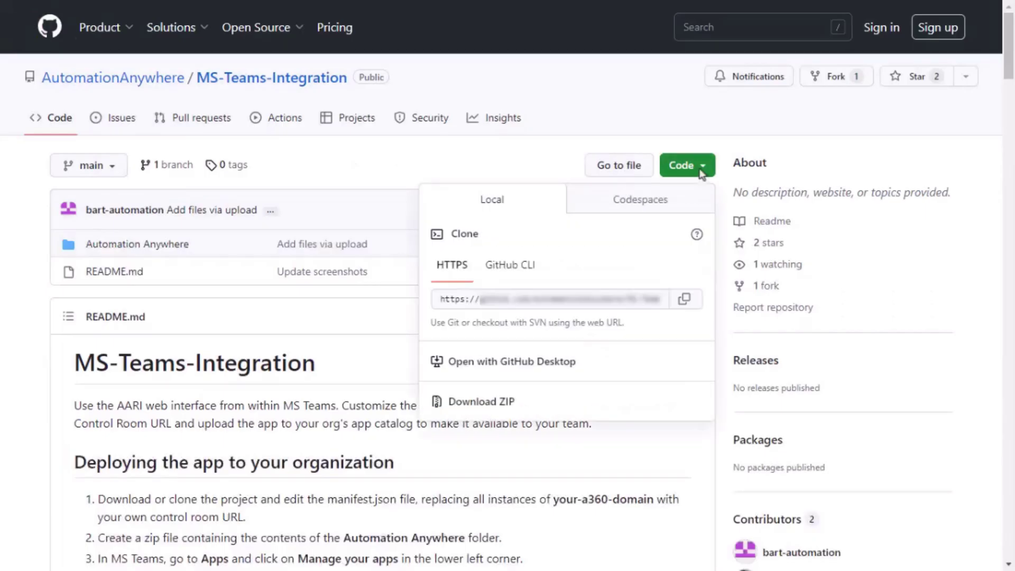
{"action": "left_click", "coordinate": [491, 404]}
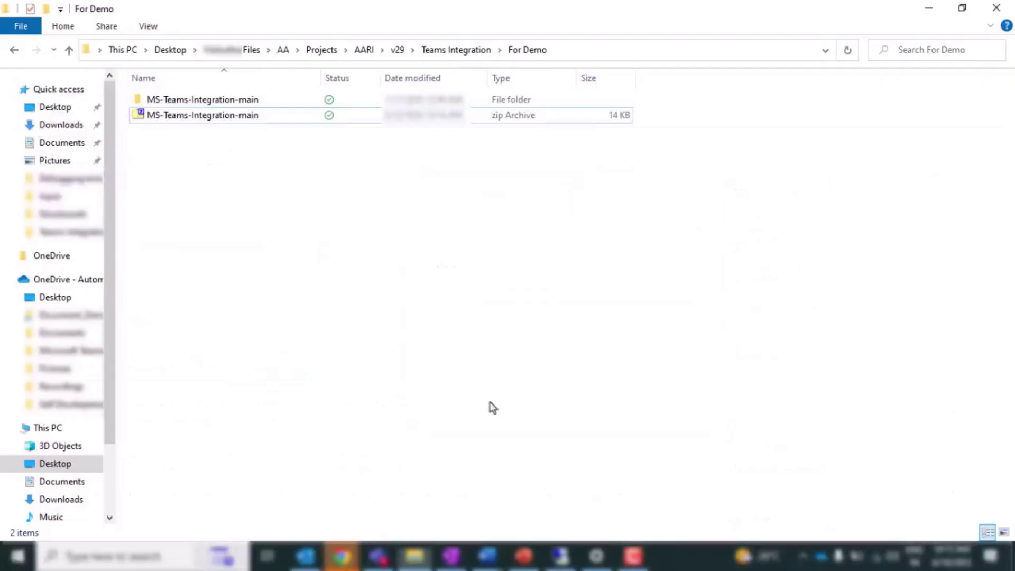
{"action": "double_click", "coordinate": [220, 100]}
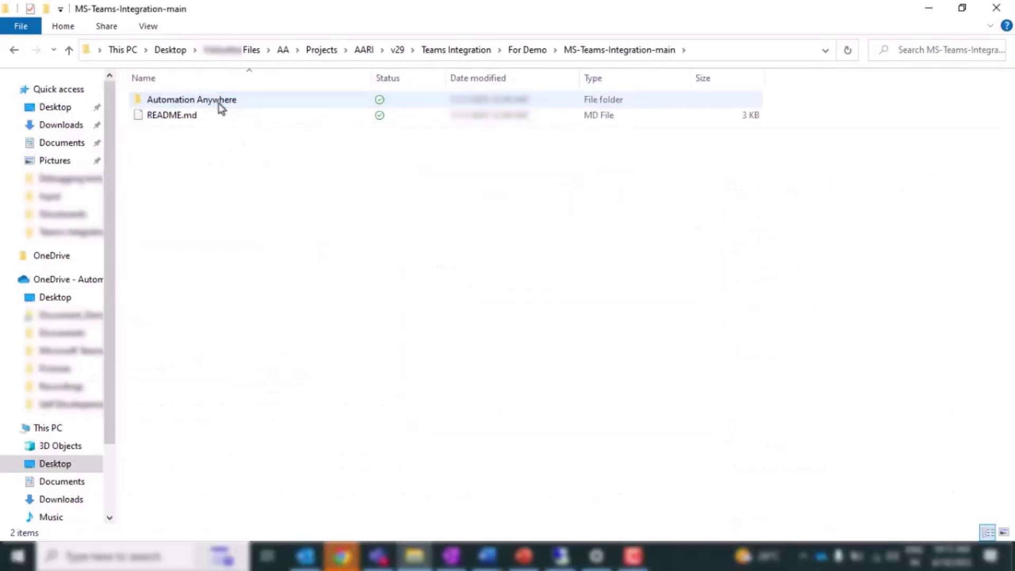
{"action": "left_click", "coordinate": [220, 102]}
{"action": "double_click", "coordinate": [221, 105]}
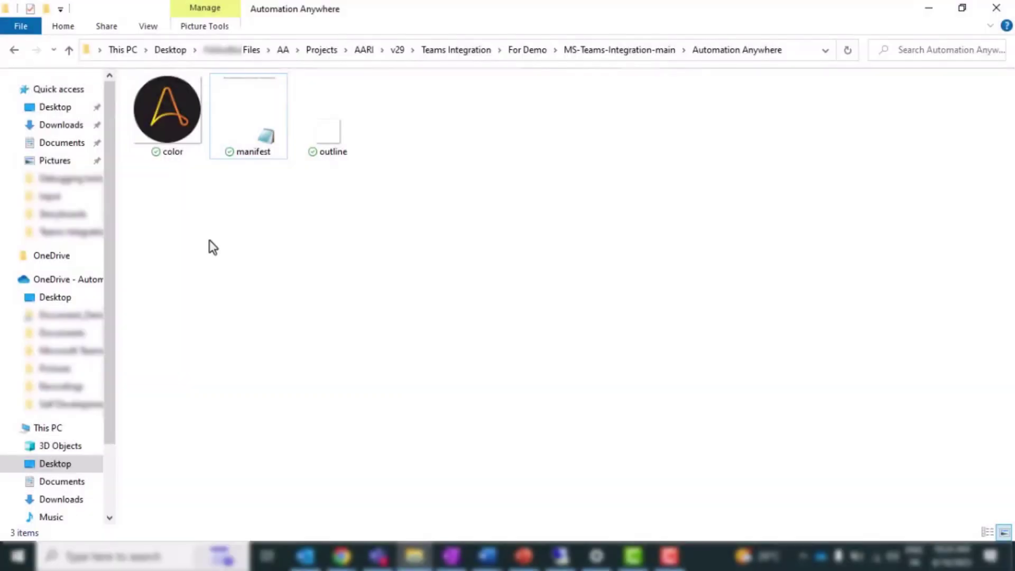
- Open the manifest file in Notepad++ and replace the validDomains placeholder with aa-aau-east-5sbx.cloud.automationanywhere.digital
{"action": "right_click", "coordinate": [246, 143]}
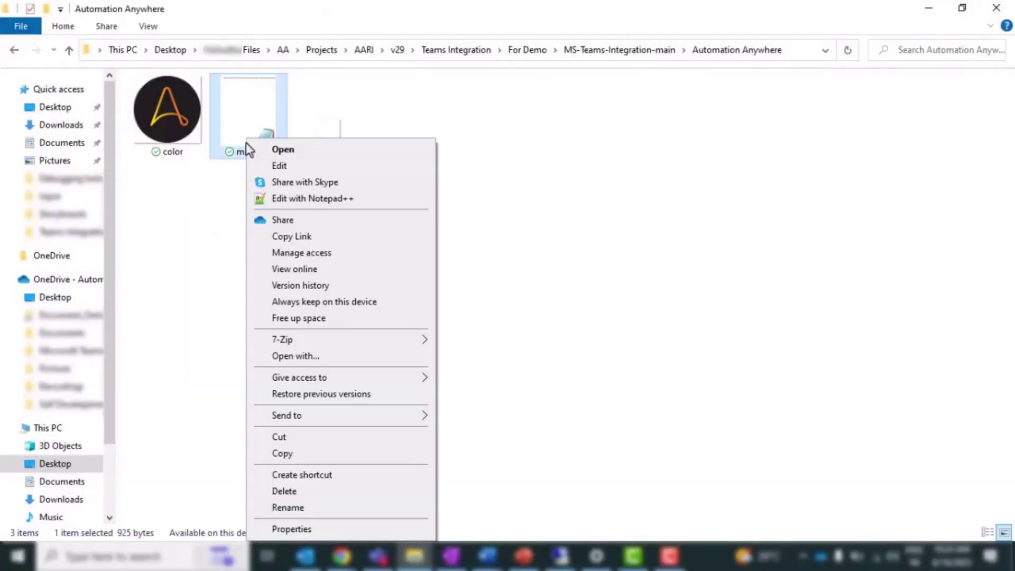
{"action": "left_click", "coordinate": [271, 199]}
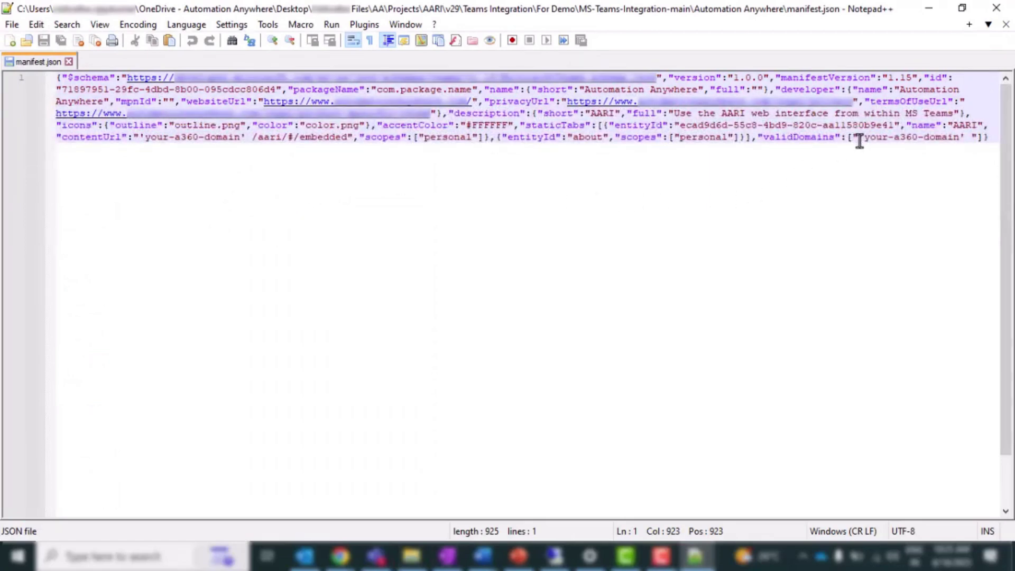
{"action": "left_click_drag", "start_coordinate": [859, 138], "coordinate": [969, 142]}
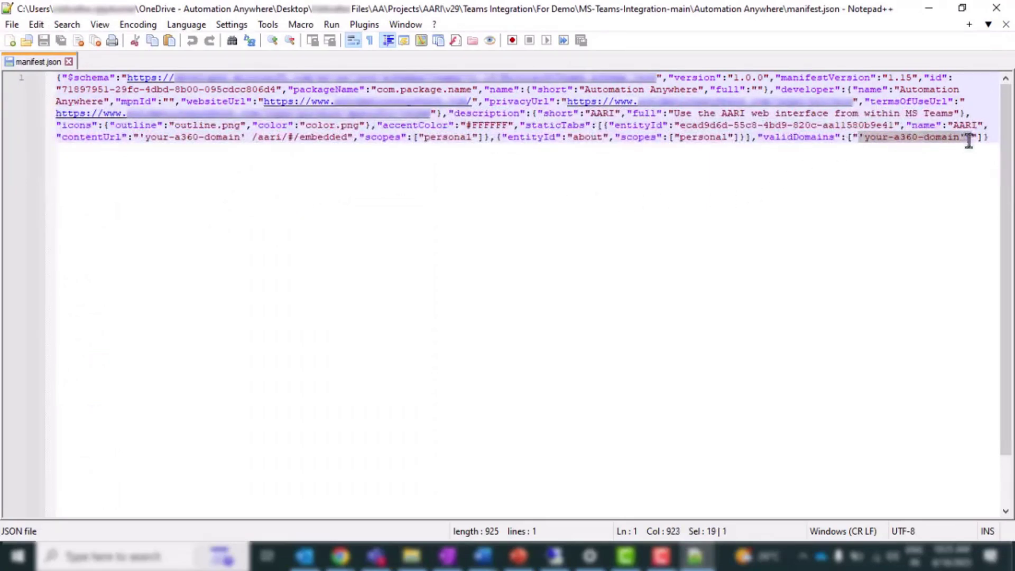
{"action": "right_click", "coordinate": [951, 141]}
{"action": "left_click", "coordinate": [928, 184]}
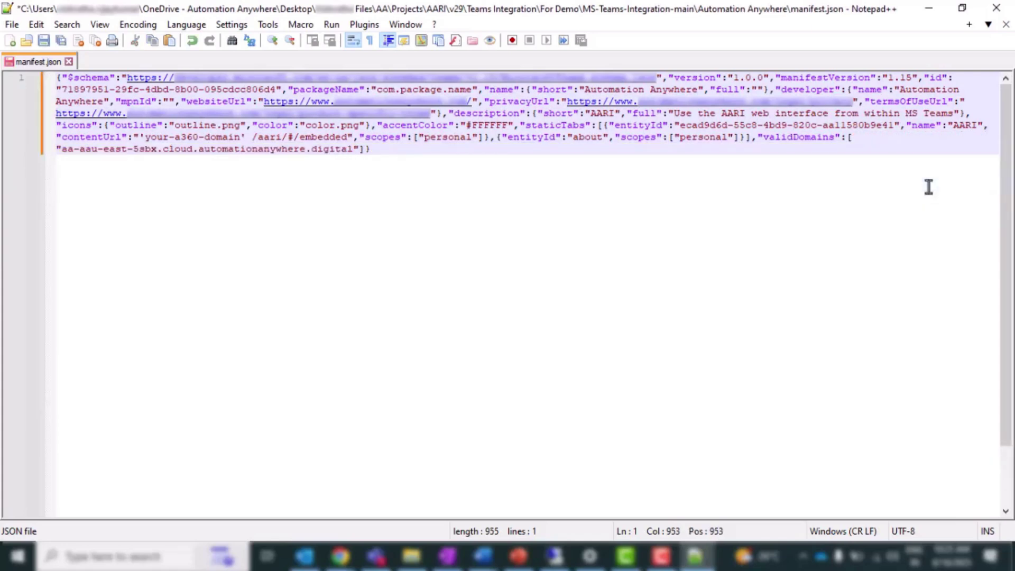
{"action": "left_click_drag", "start_coordinate": [254, 138], "coordinate": [144, 136]}
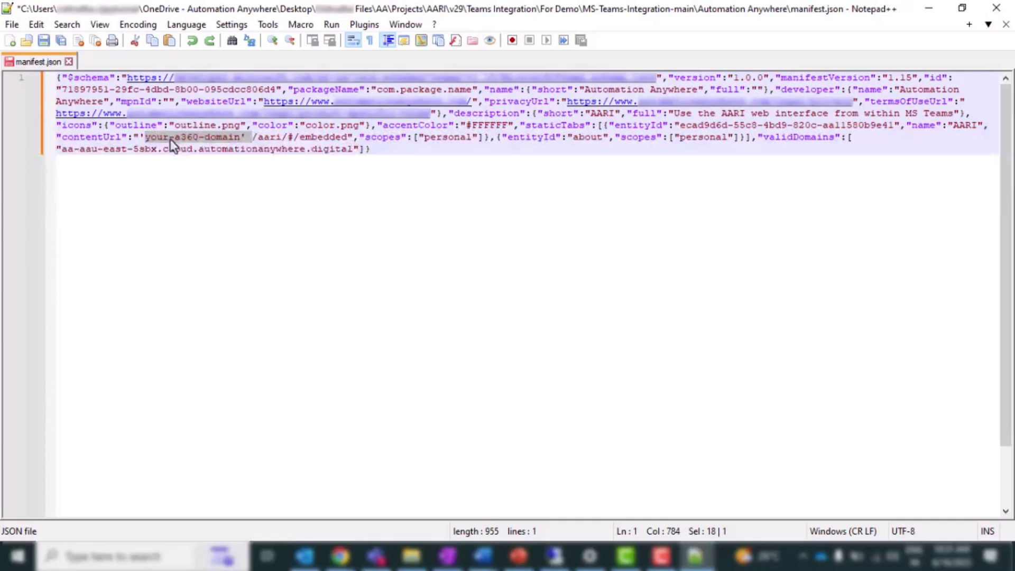
{"action": "right_click", "coordinate": [170, 139]}
{"action": "left_click", "coordinate": [223, 181]}
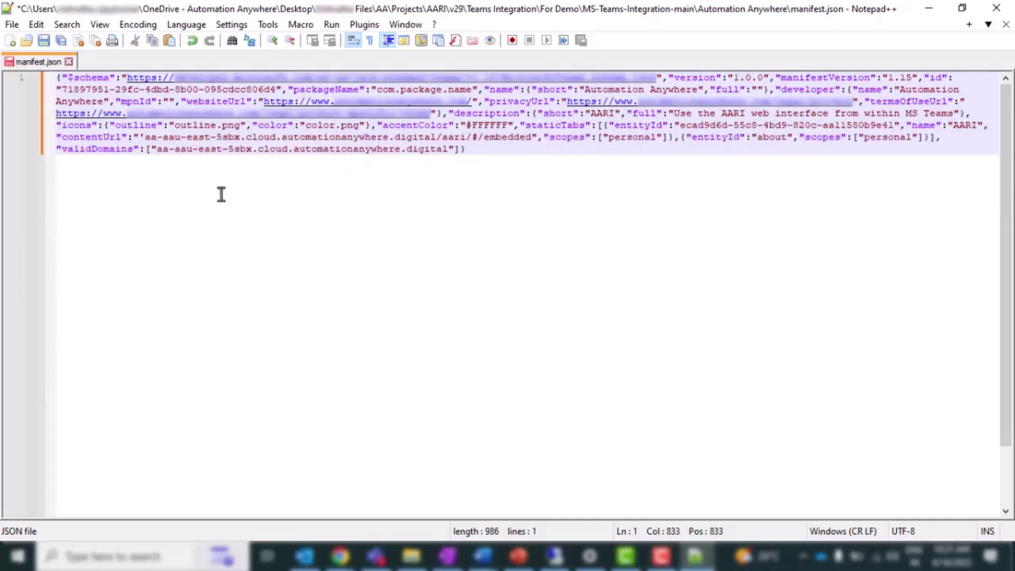
{"action": "left_click", "coordinate": [143, 138]}
{"action": "key", "text": "BackSpace"}
{"action": "type", "text": "https://"}
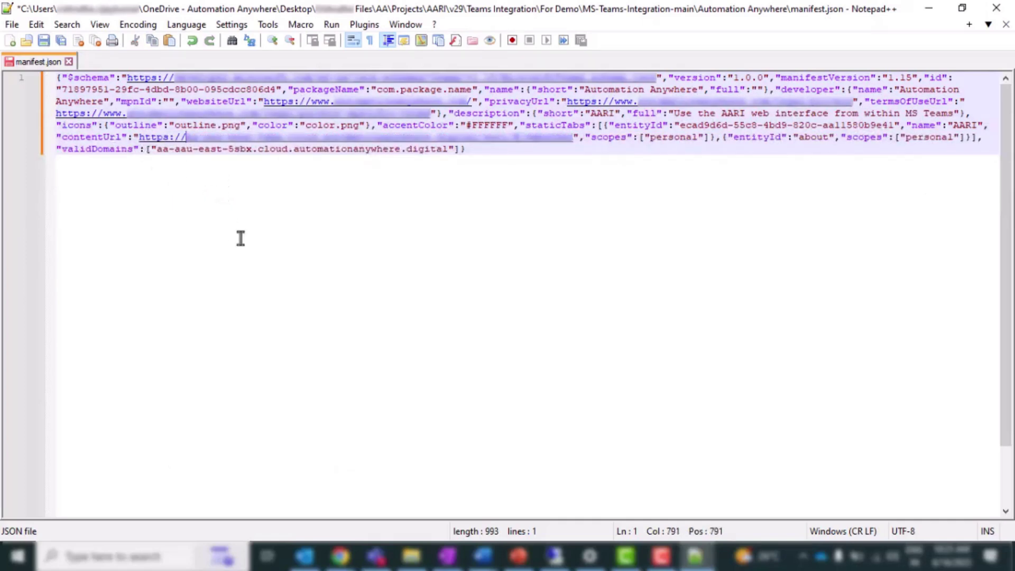
{"action": "key", "text": "ctrl+s"}
{"action": "left_click", "coordinate": [360, 194]}
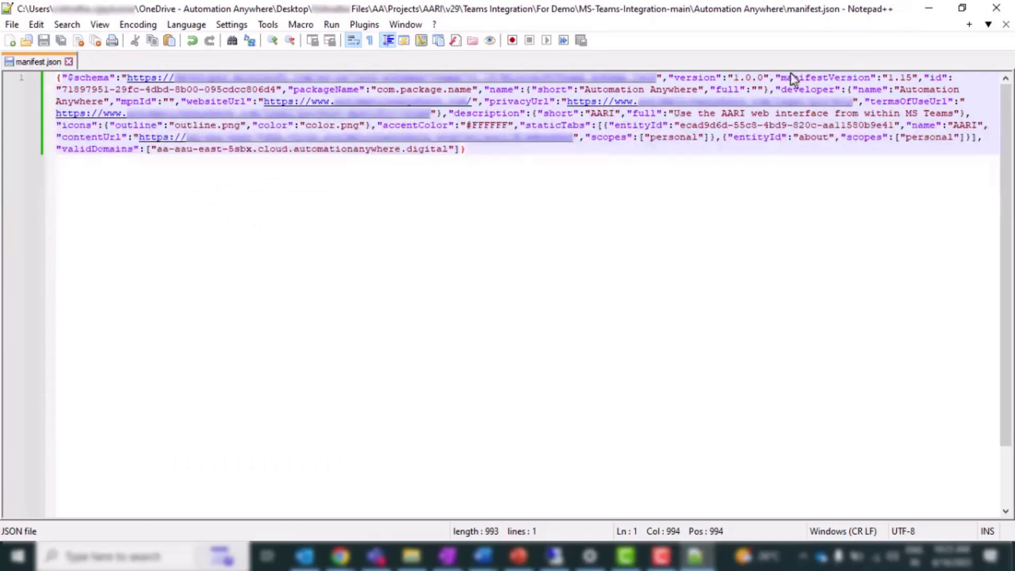
{"action": "left_click", "coordinate": [993, 9]}
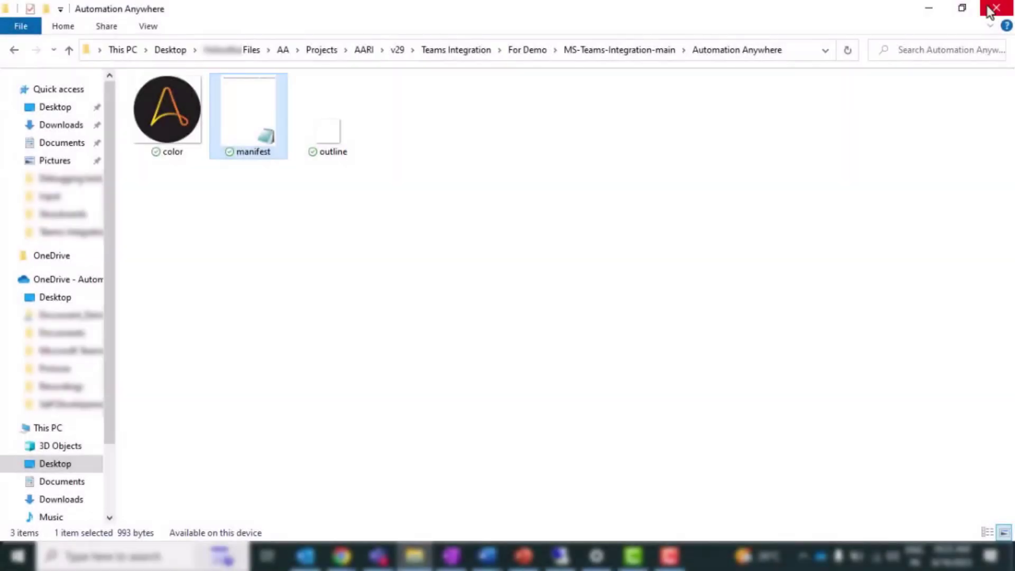
- Compress the color, manifest and outline files into Automation Anywhere.zip with 7-Zip
{"action": "left_click_drag", "start_coordinate": [451, 230], "coordinate": [177, 134]}
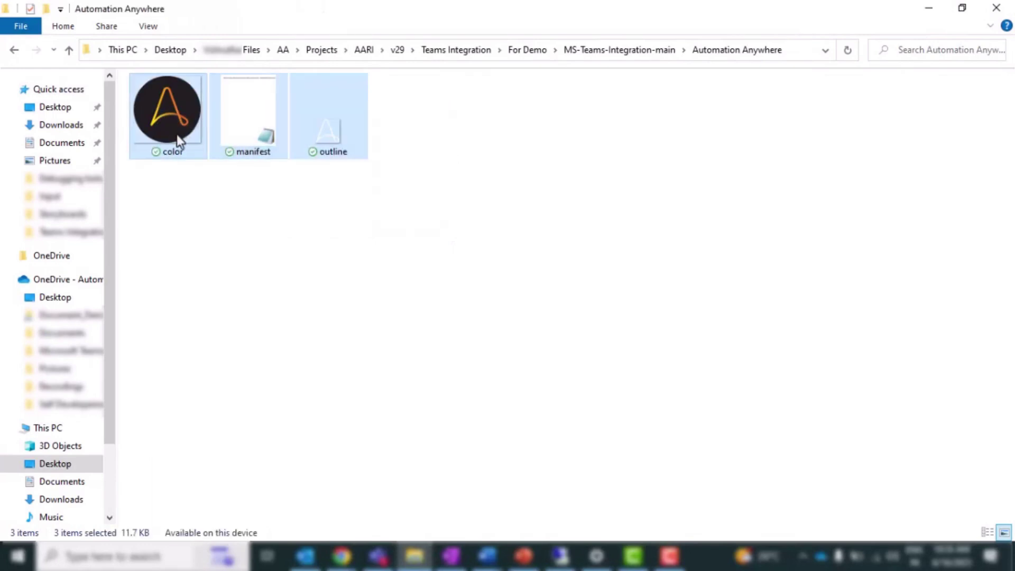
{"action": "right_click", "coordinate": [177, 134]}
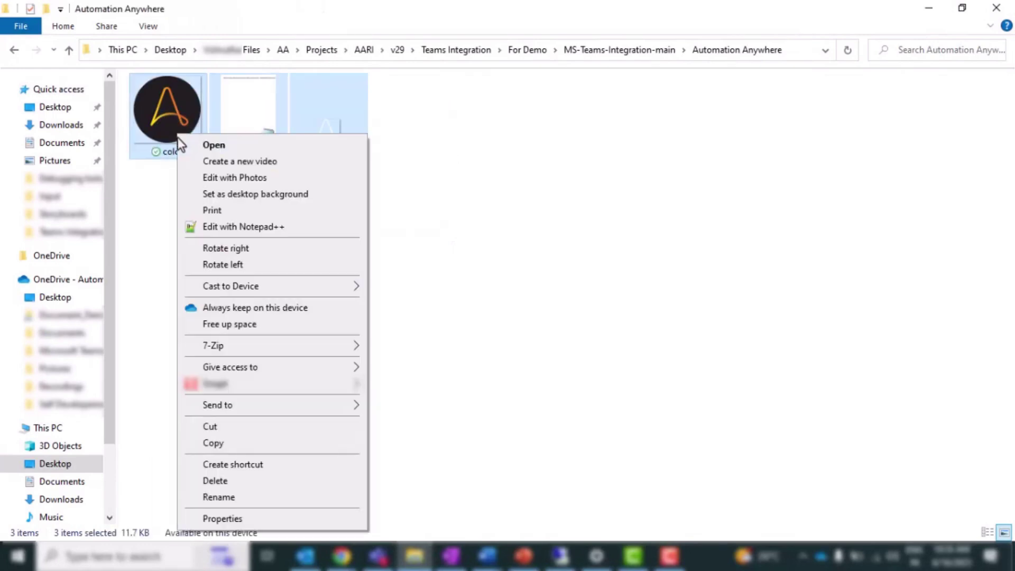
{"action": "mouse_move", "coordinate": [244, 344]}
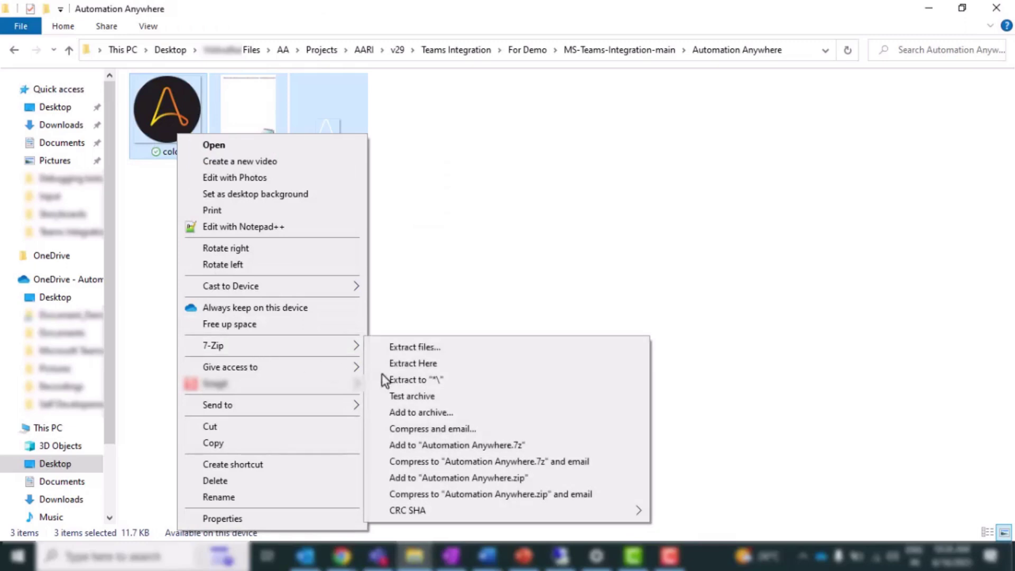
{"action": "left_click", "coordinate": [437, 480]}
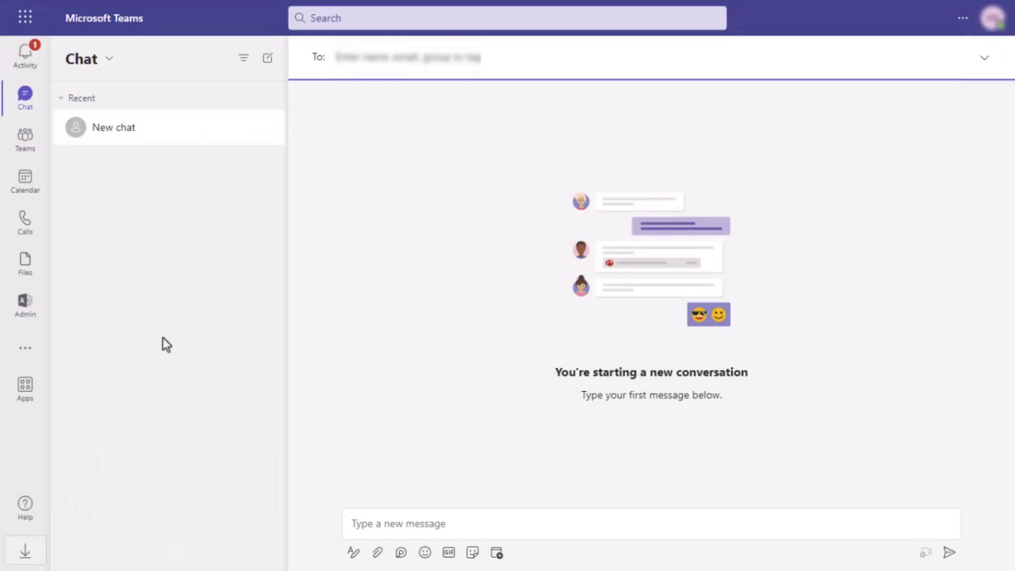
- Switch to Microsoft Teams and upload the Automation Anywhere zip archive to the organization's app catalog
{"action": "left_click", "coordinate": [26, 387]}
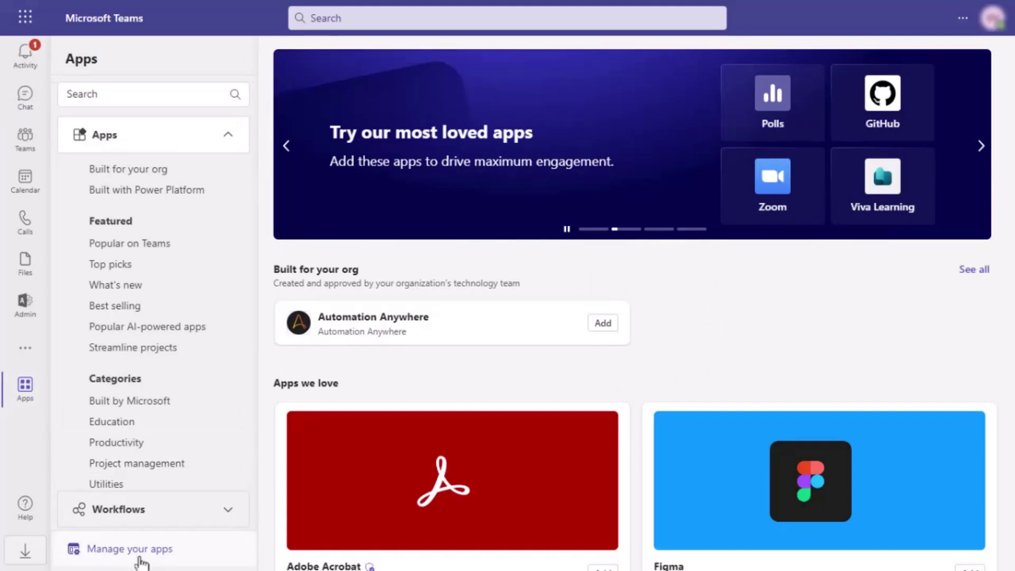
{"action": "left_click", "coordinate": [141, 549]}
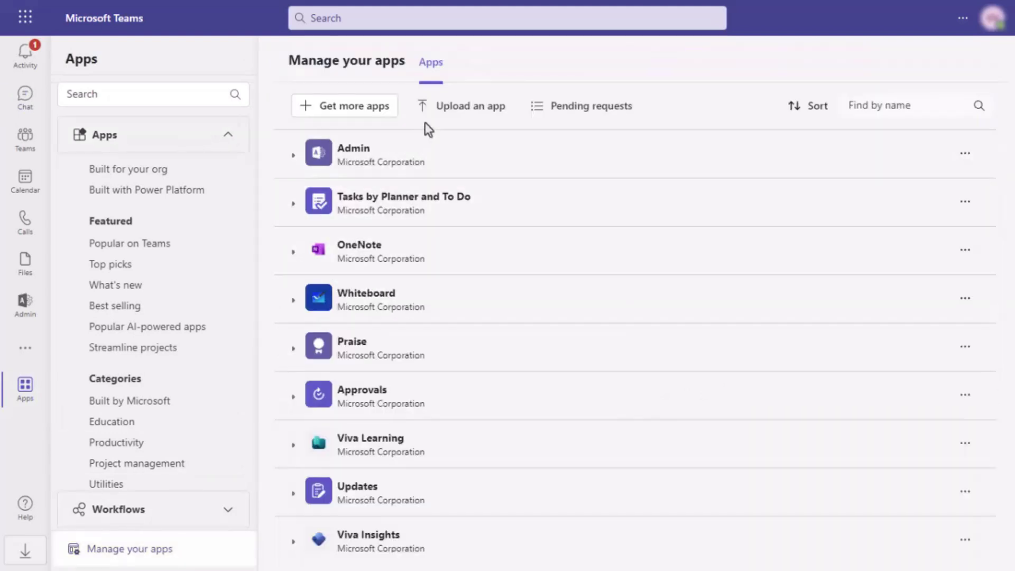
{"action": "left_click", "coordinate": [432, 125]}
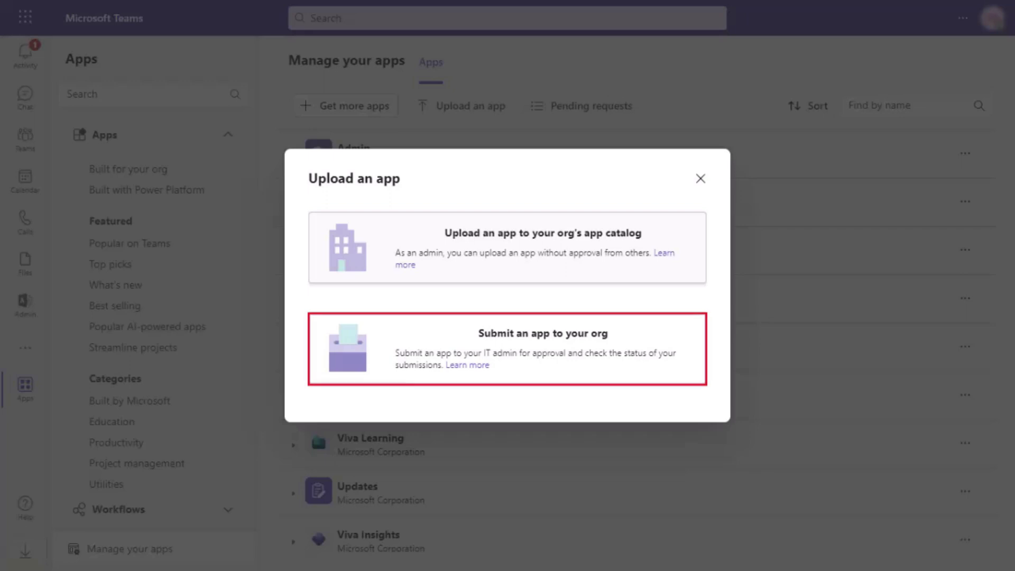
{"action": "left_click", "coordinate": [466, 246]}
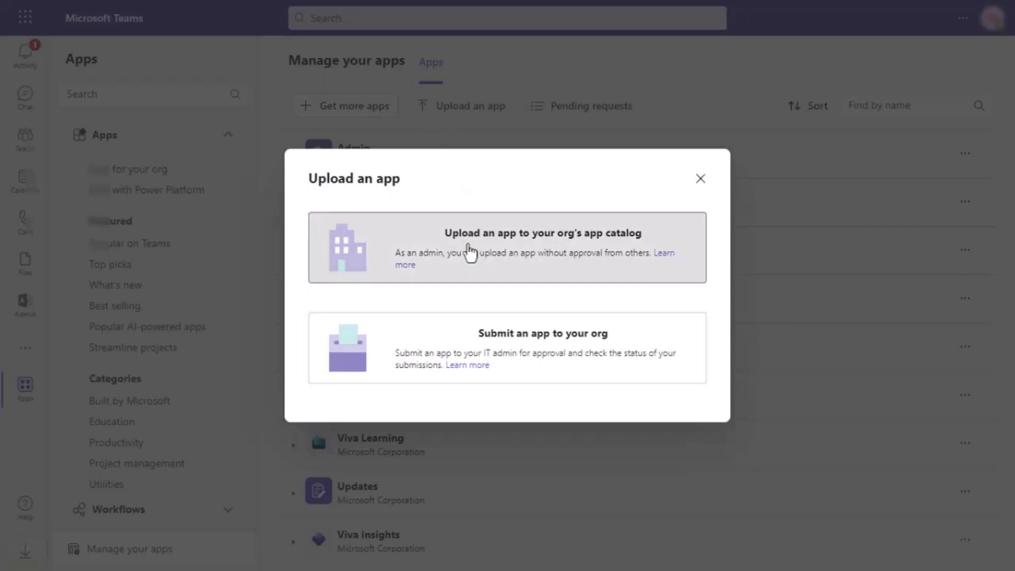
{"action": "left_click", "coordinate": [200, 109]}
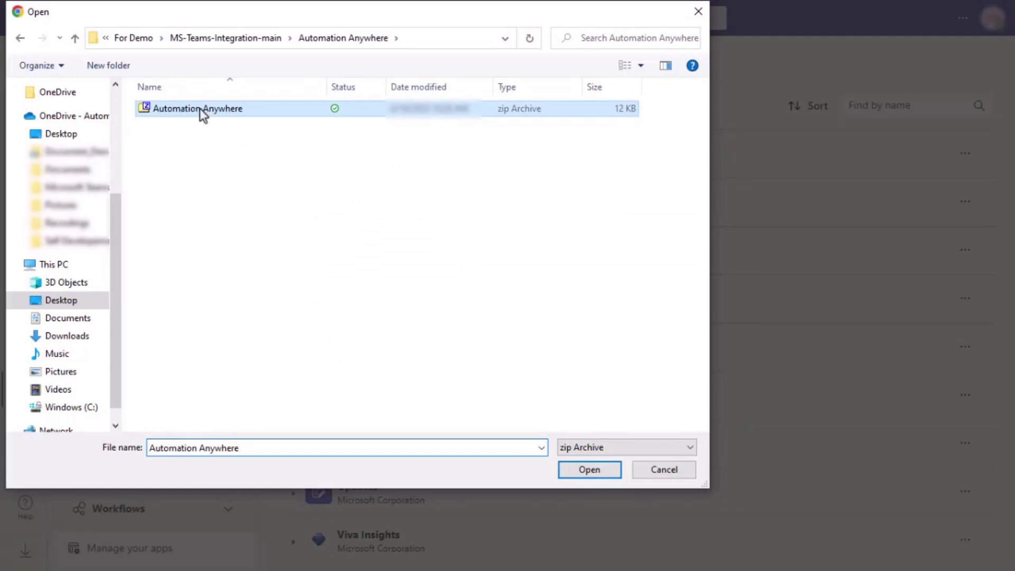
{"action": "left_click", "coordinate": [589, 474]}
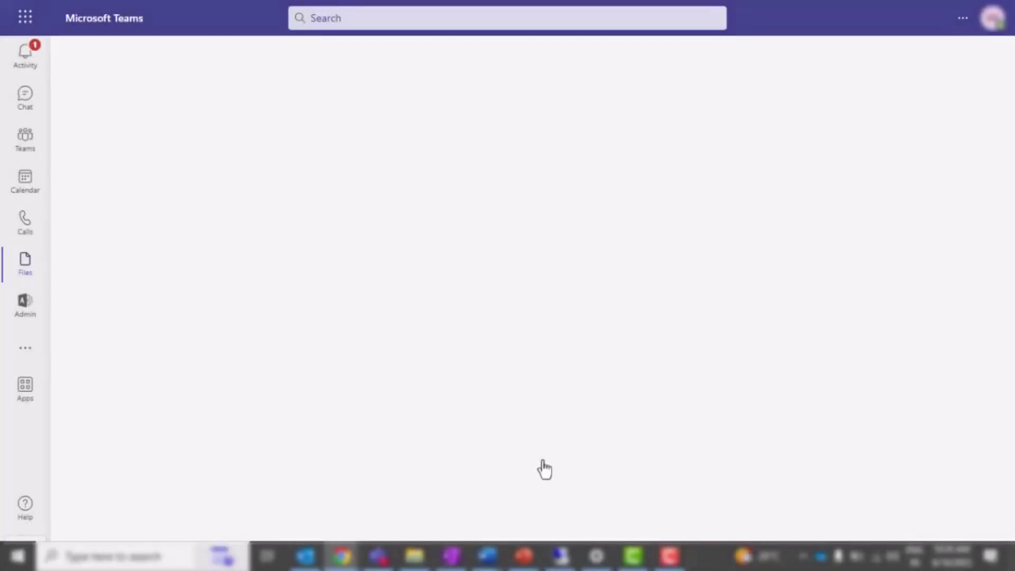
- Open the Automation Anywhere app in Teams and log in with the prefilled AARI credentials
{"action": "left_click", "coordinate": [21, 352]}
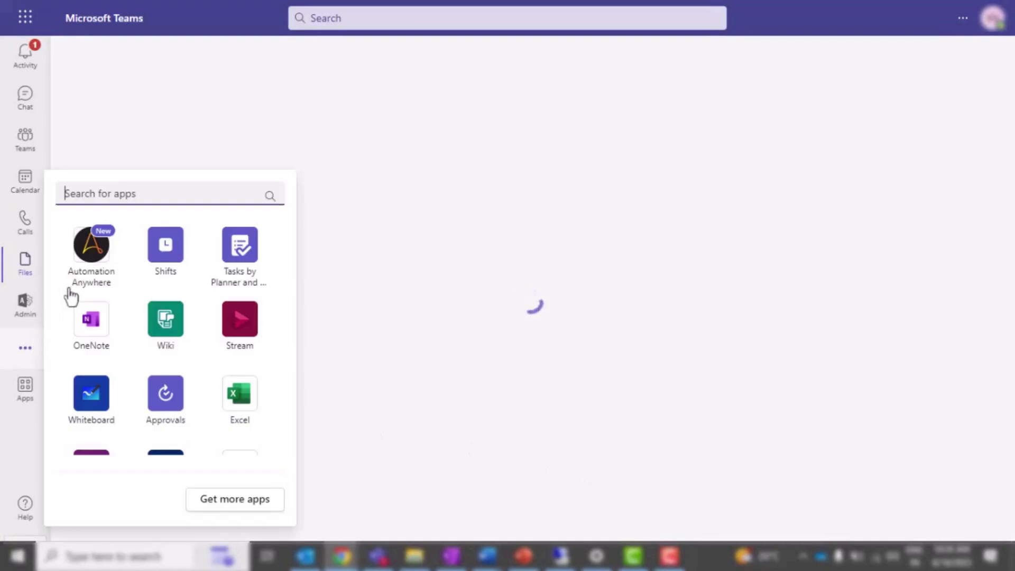
{"action": "left_click", "coordinate": [92, 249]}
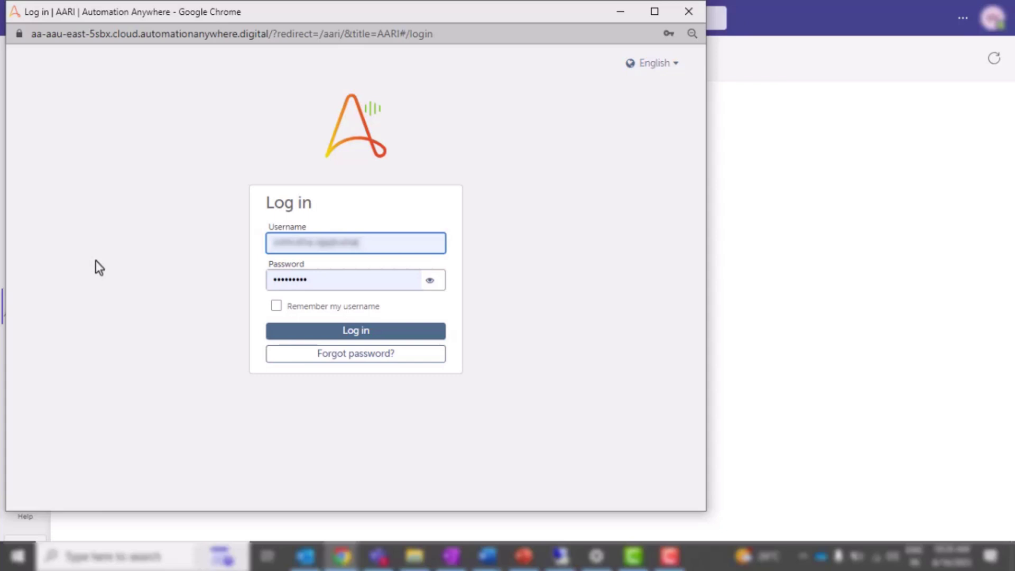
{"action": "left_click", "coordinate": [365, 333]}
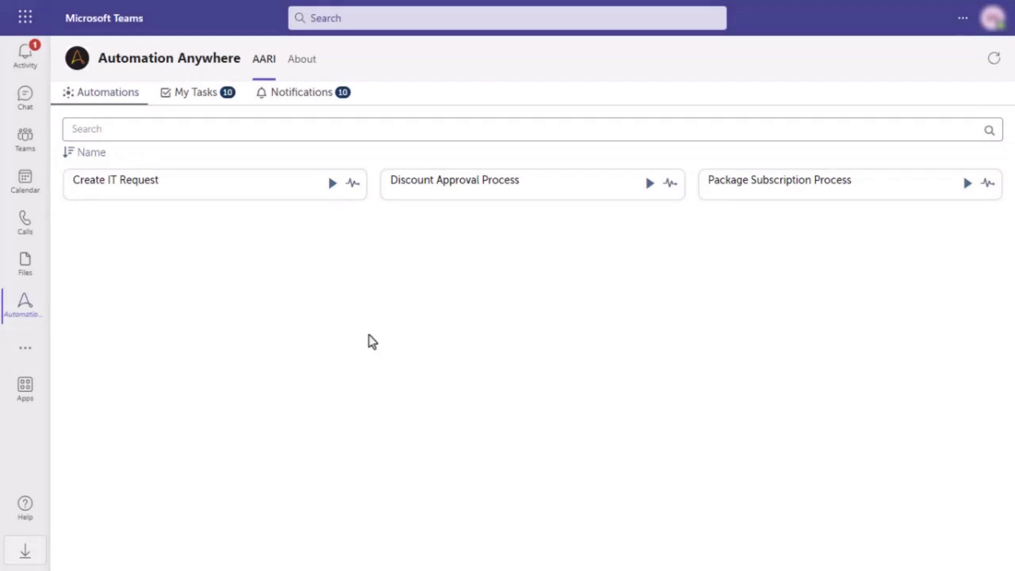
- Submit a Create IT Request with the requester's email, issue Hardware Replacement and details "Headset malfunctioning. Please replace it with new headset."
{"action": "left_click", "coordinate": [332, 184]}
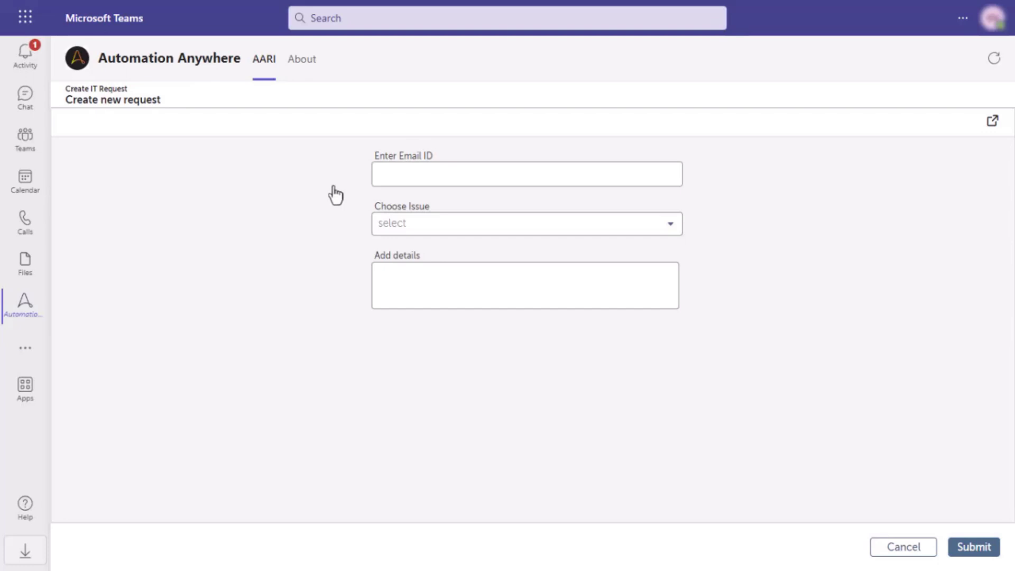
{"action": "left_click", "coordinate": [383, 180]}
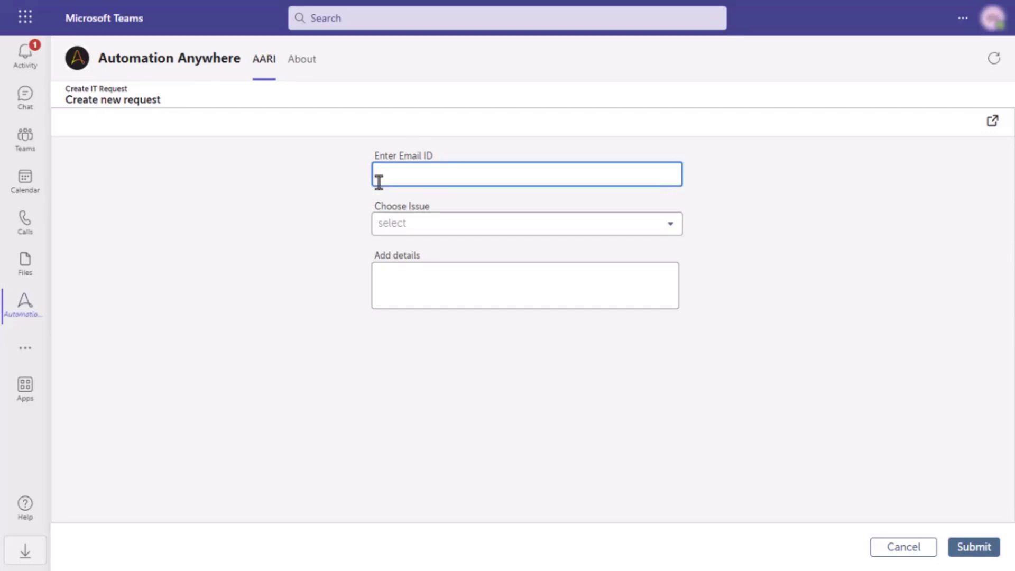
{"action": "key", "text": "ctrl+v"}
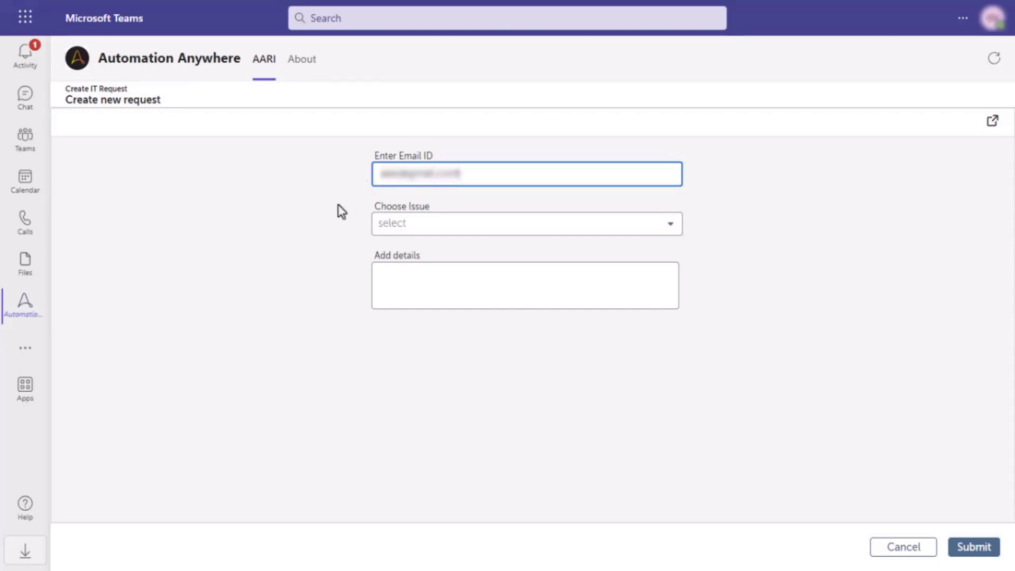
{"action": "left_click", "coordinate": [669, 226]}
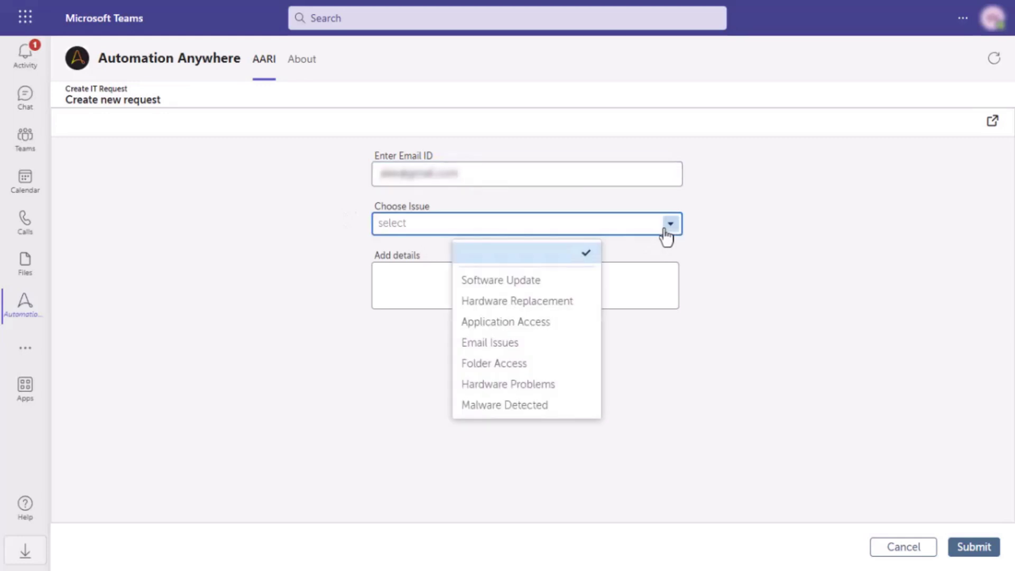
{"action": "left_click", "coordinate": [573, 302]}
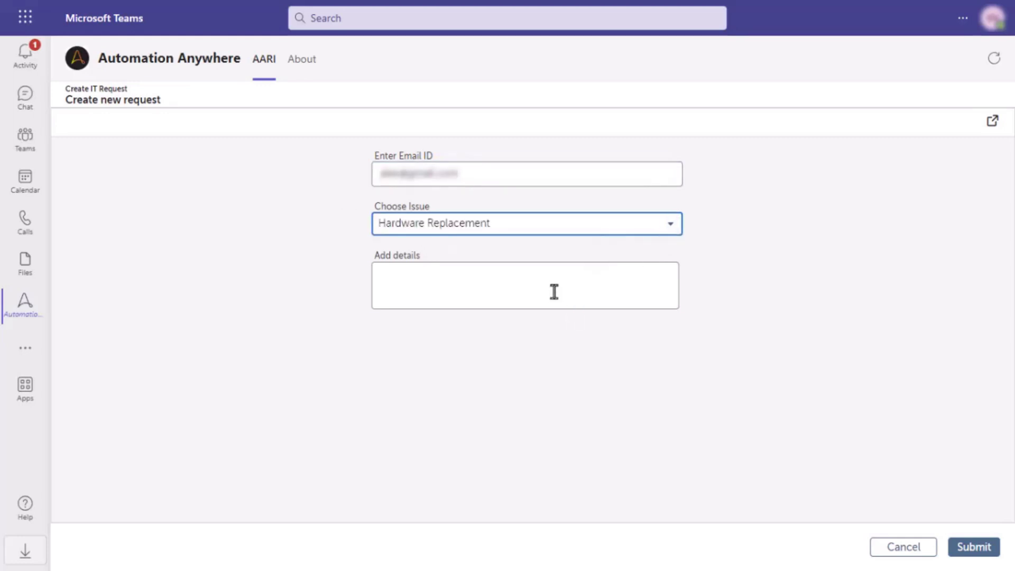
{"action": "left_click", "coordinate": [553, 290]}
{"action": "type", "text": "Headset malfunctioning. Please replace it with new headset."}
{"action": "left_click", "coordinate": [974, 548]}
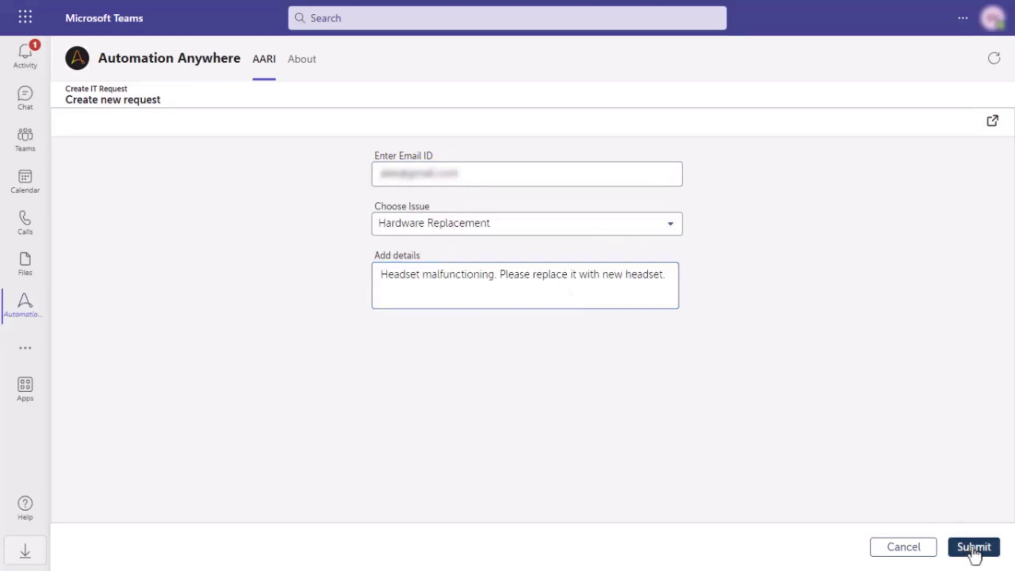